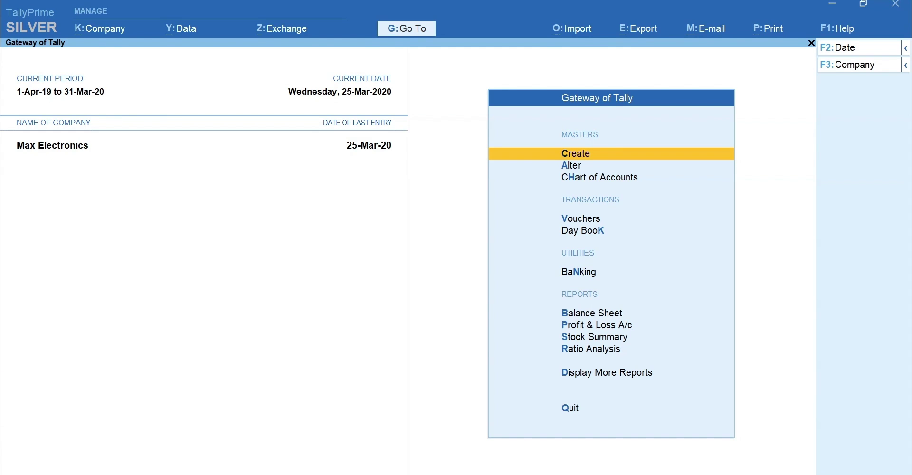
Step: Find the Cash/Bank Book report by searching for "Cash", view it, and return to the Gateway of Tally
key(alt+g)
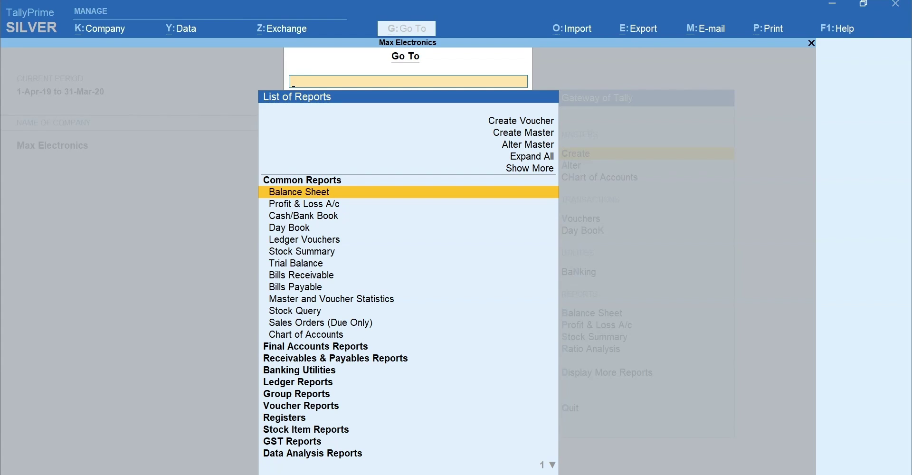
text(Cash)
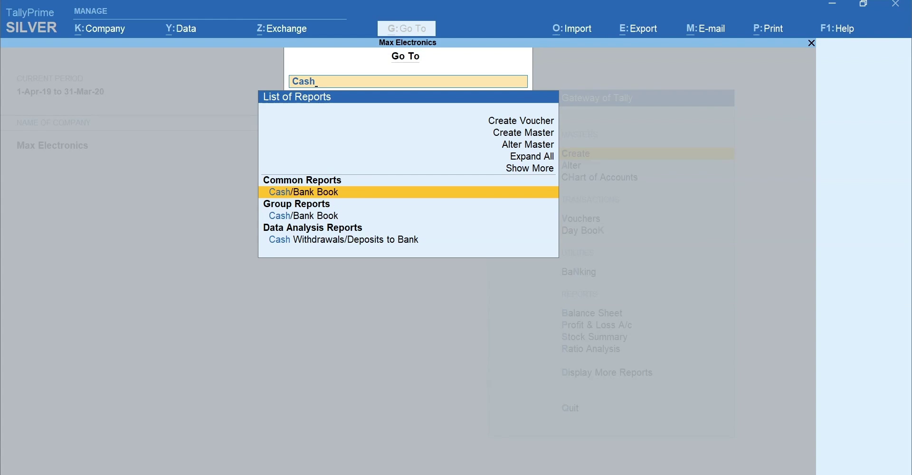
key(Return)
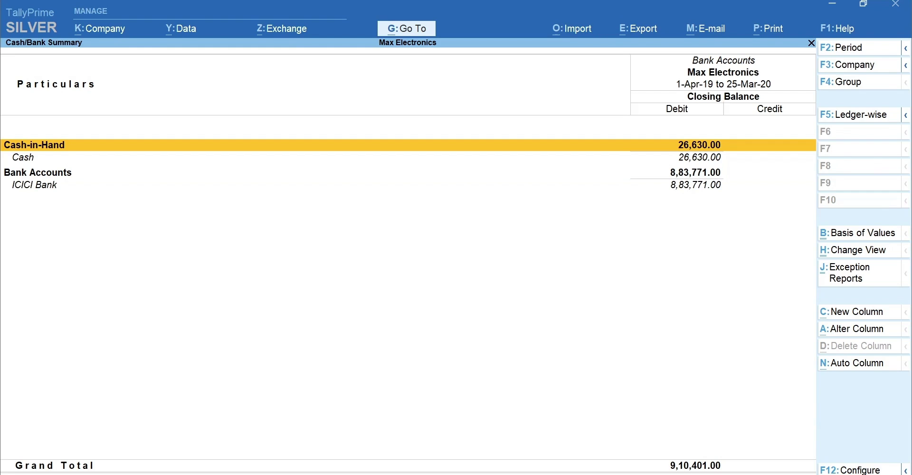
key(Escape)
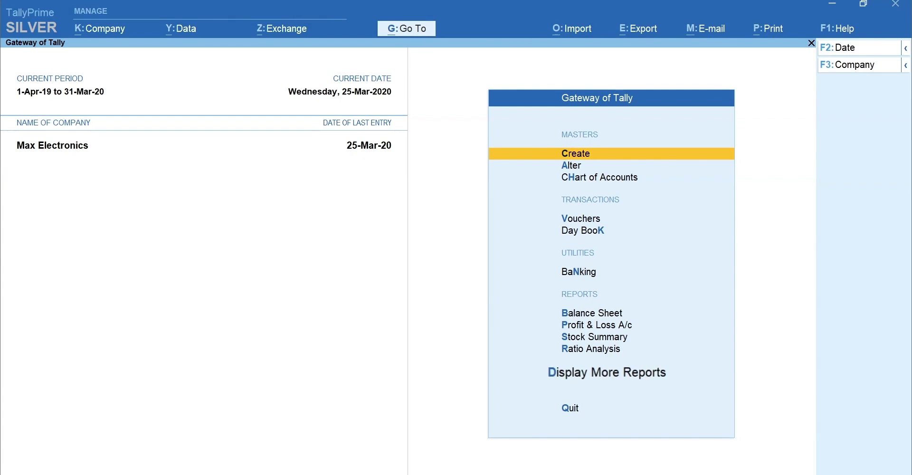
Step: Open the Cash/Bank Book(s) summary from Account Books among the additional display reports
key(d)
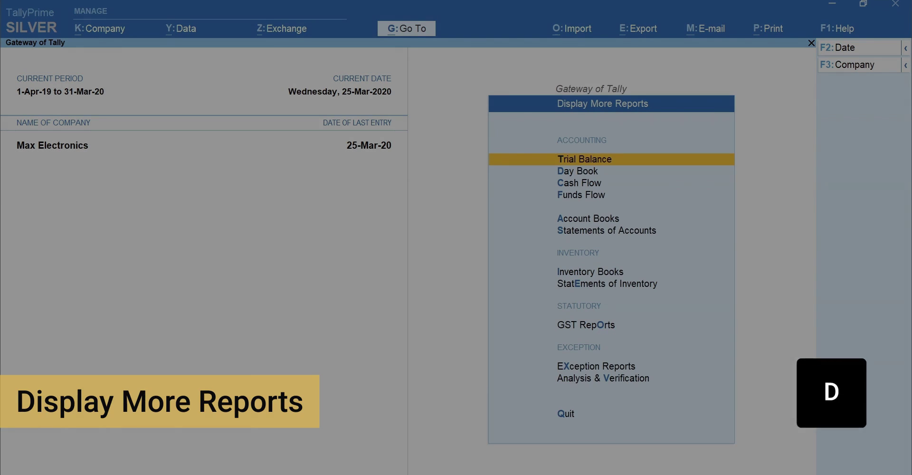
key(Down)
key(Down)
key(Down)
key(Down)
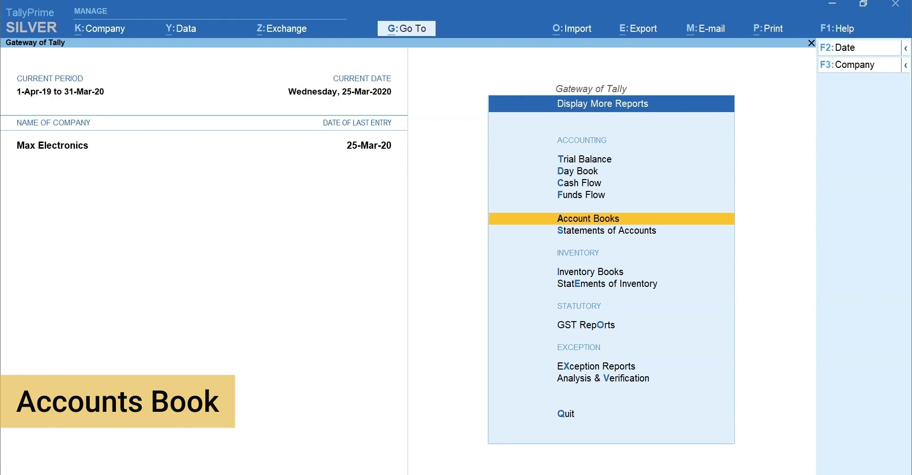
key(Return)
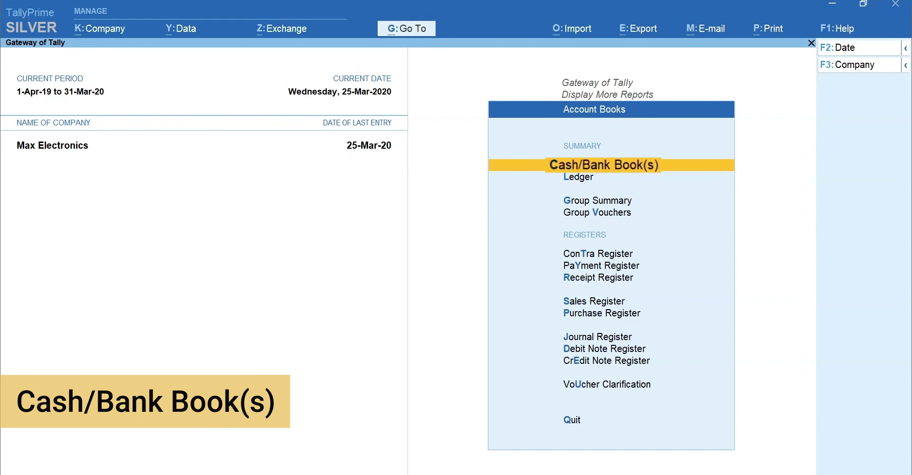
key(Return)
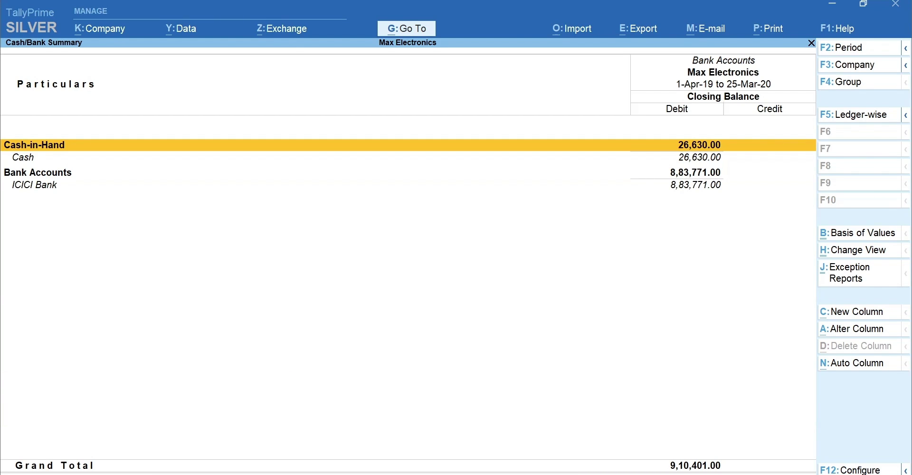
Step: Drill down from the ICICI Bank ledger through its monthly summary to the March vouchers
key(Down)
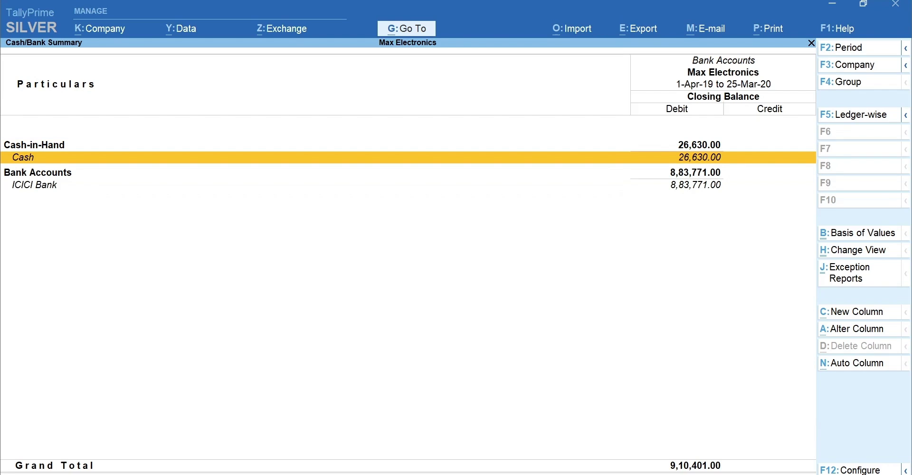
key(Down)
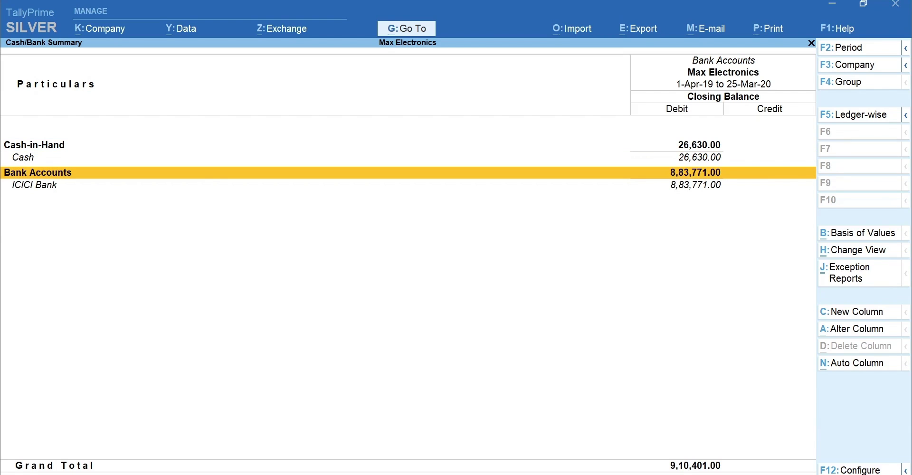
key(Down)
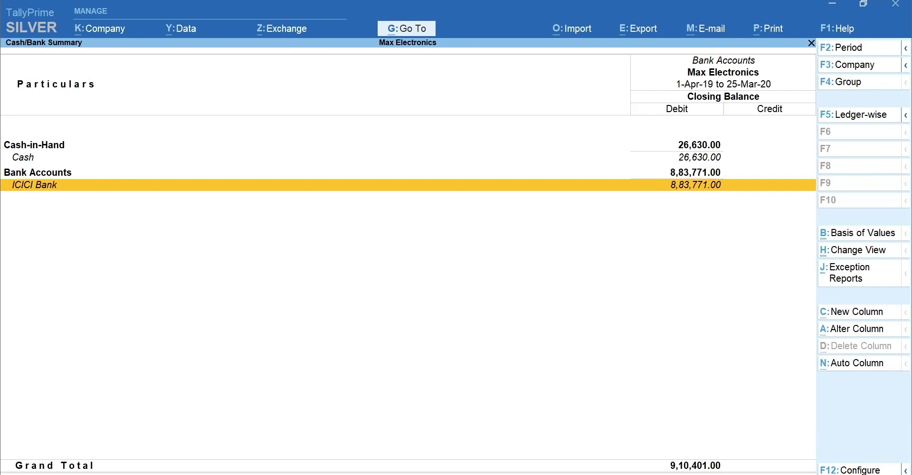
key(Return)
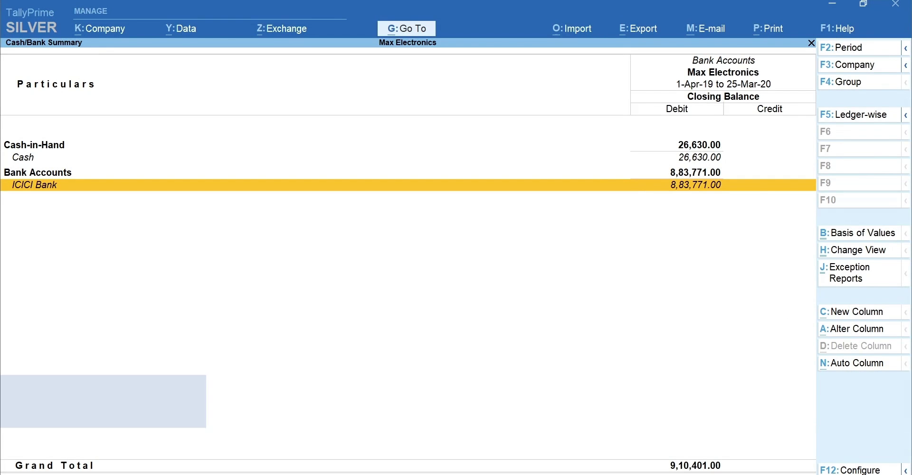
key(Return)
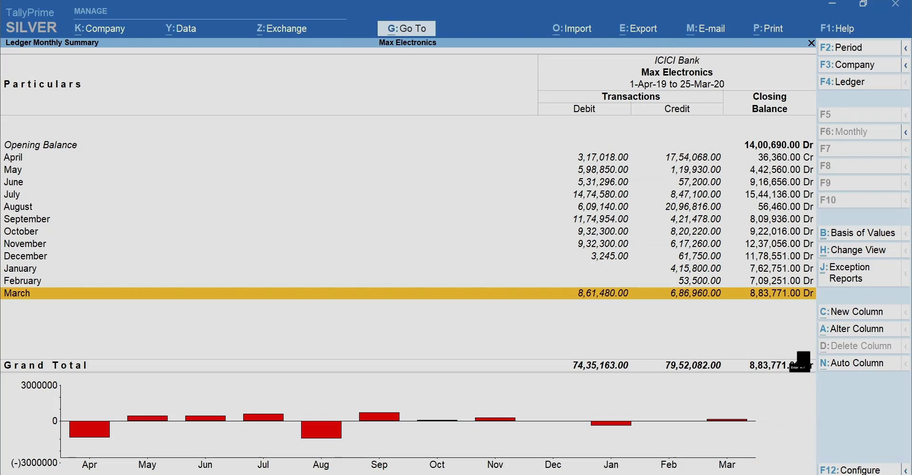
key(Return)
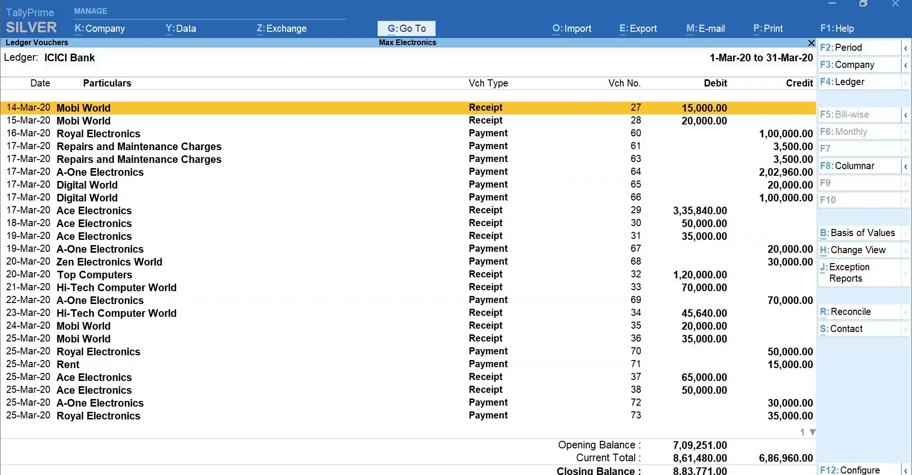
Step: Configure the ICICI Bank ledger vouchers report with Show Running Balance set to Yes
key(F12)
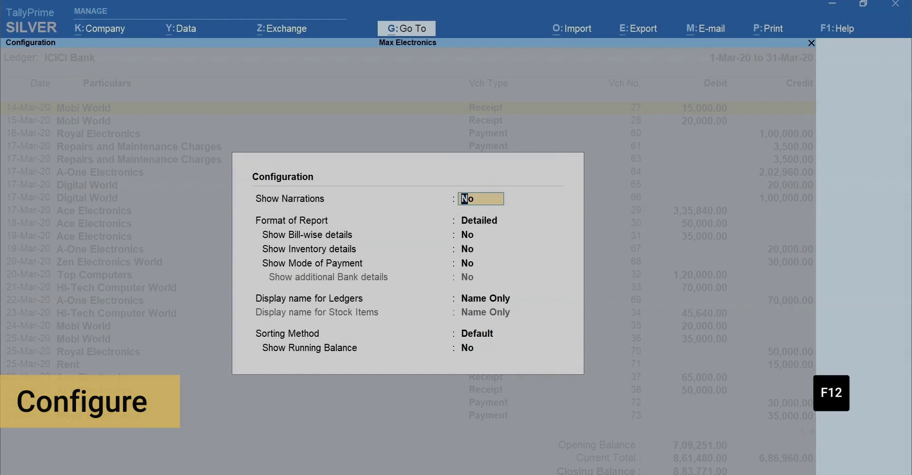
key(Down)
key(Down)
key(Down)
key(Down)
key(Down)
key(Down)
key(Down)
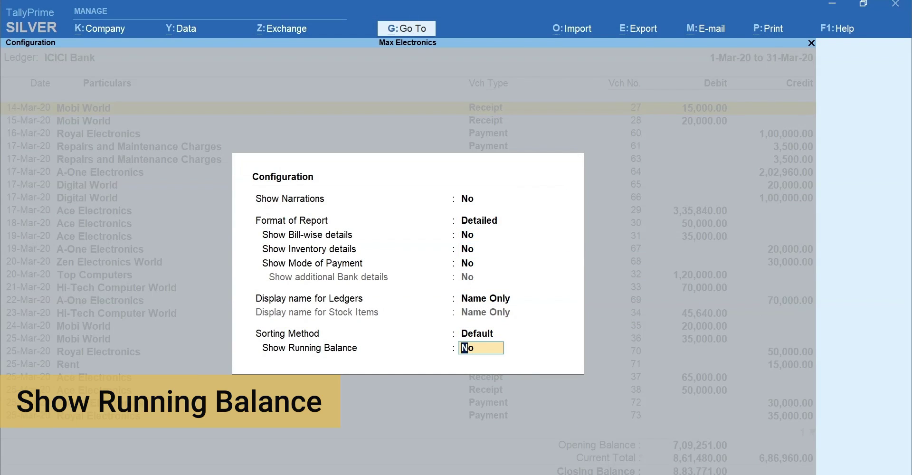
text(y)
key(Return)
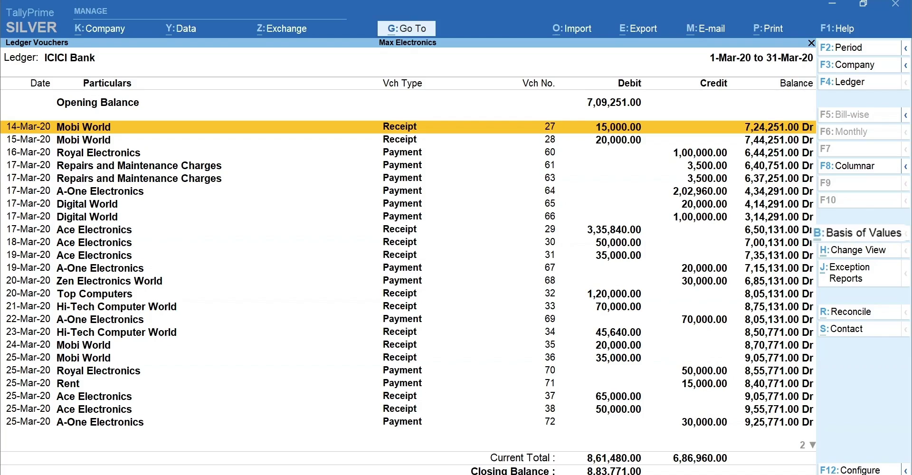
Step: Include post-dated vouchers in the basis of values for the ICICI Bank ledger report
key(ctrl+b)
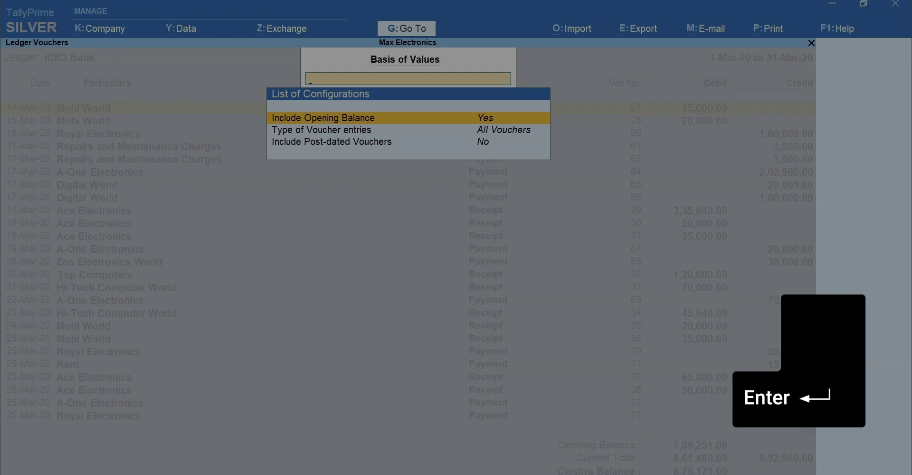
key(Down)
key(Down)
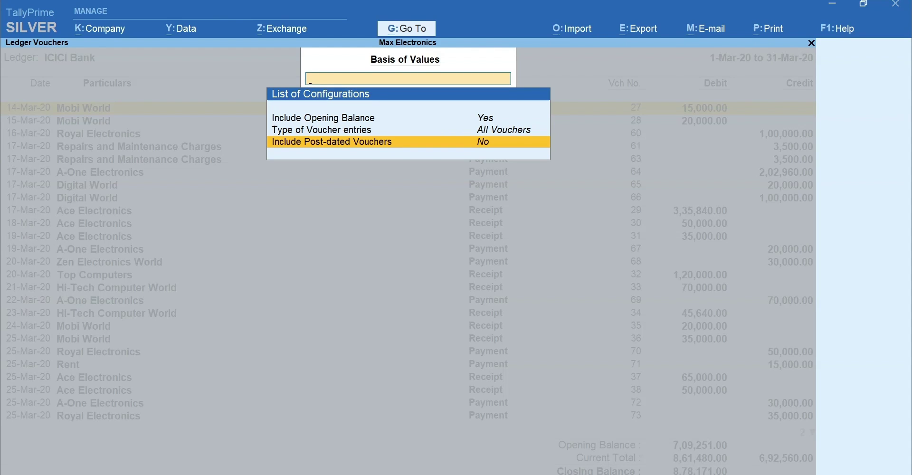
key(Return)
key(Escape)
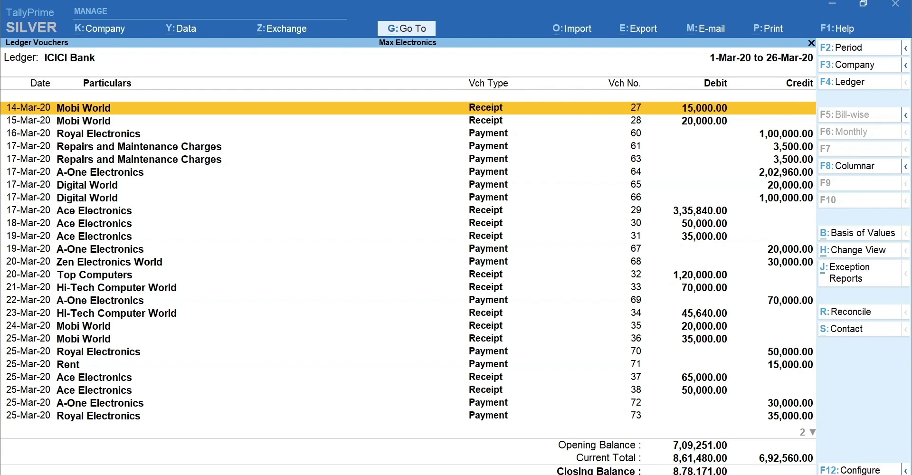
Step: Examine the ICICI Bank voucher list down to the post-dated Ace Electronics payment of 26-Mar-20
key(Down)
key(Down)
key(Down)
key(Down)
key(Down)
key(Down)
key(Down)
key(Down)
key(Down)
key(Down)
key(Down)
key(Down)
key(Down)
key(Down)
key(Down)
key(Down)
key(Down)
key(Down)
key(Down)
key(Down)
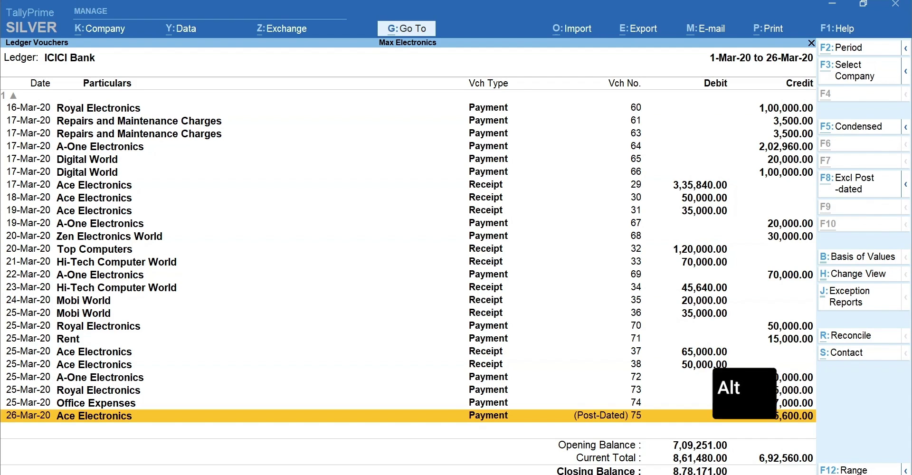
Step: Find the ledger reports by searching for "Ledger" and open Ledger Vouchers for Ace Electronics
key(alt+g)
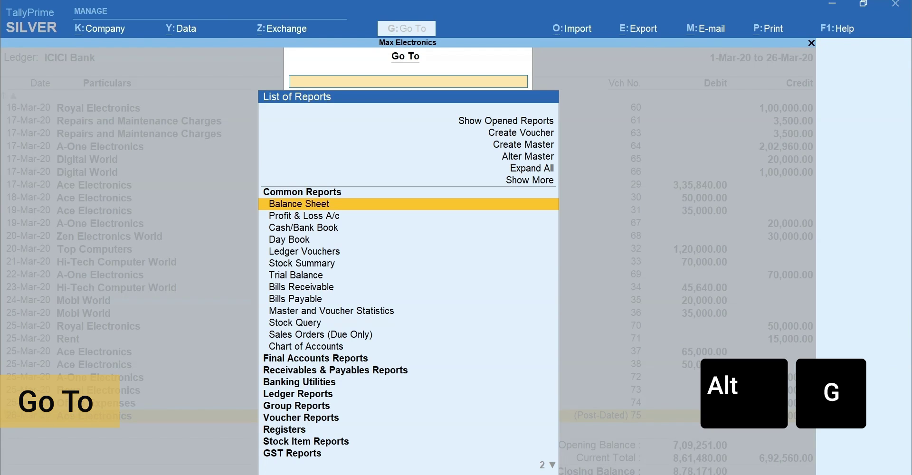
text(Ledger)
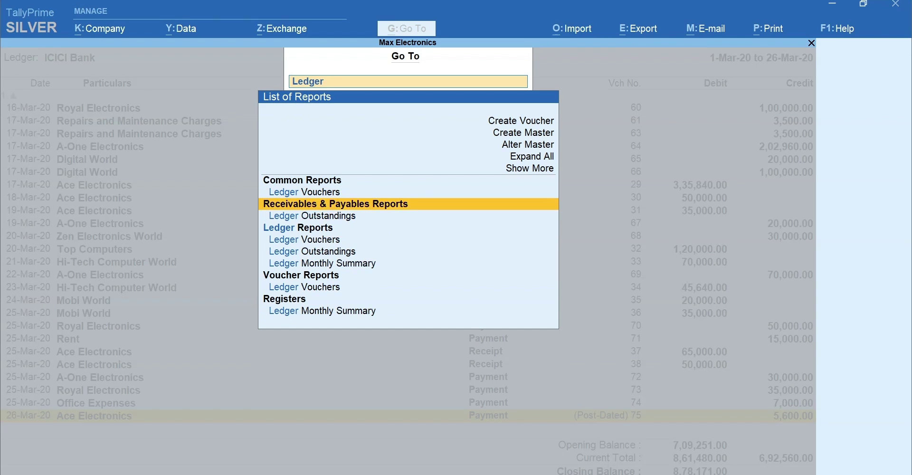
key(Down)
key(Down)
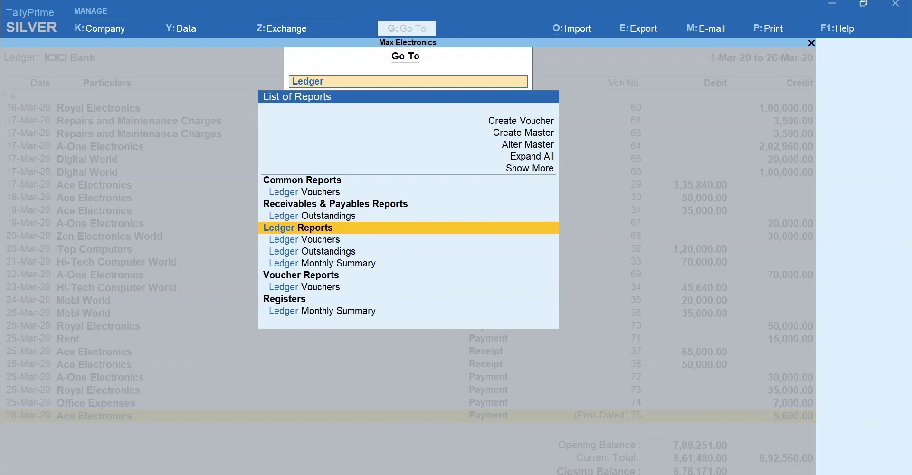
key(Return)
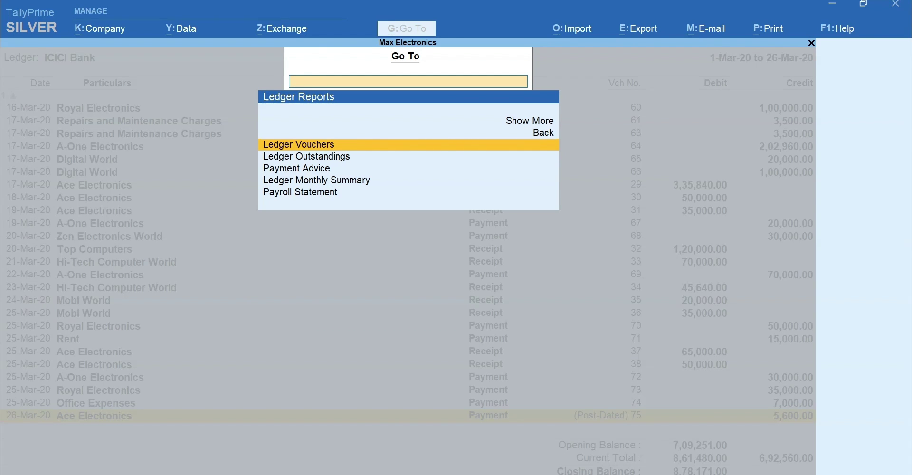
key(Return)
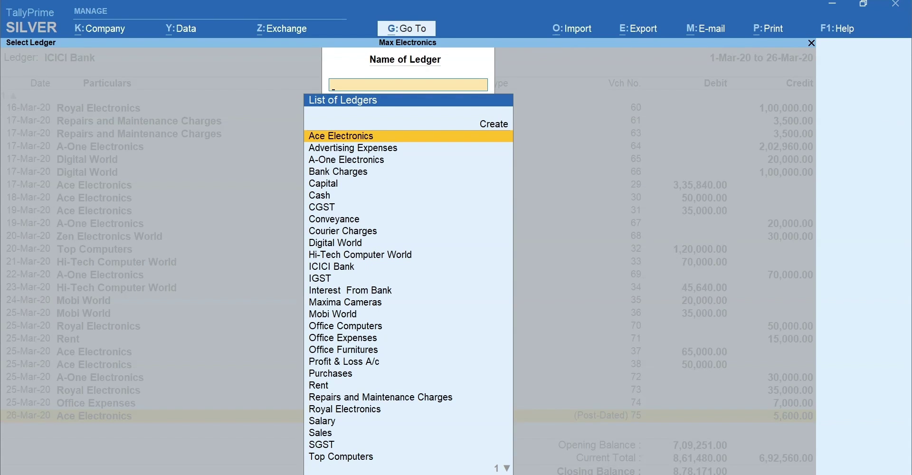
key(Return)
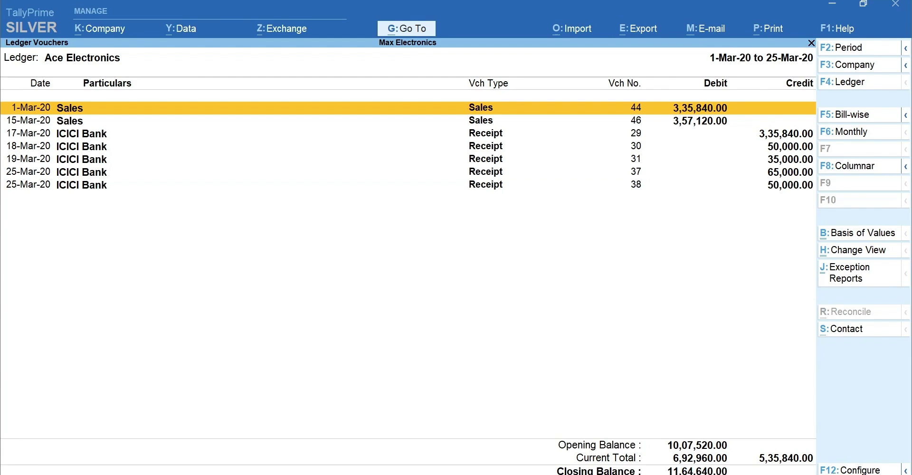
Step: View the Bill-wise Details related report for Ace Electronics and return to its ledger vouchers
key(ctrl)
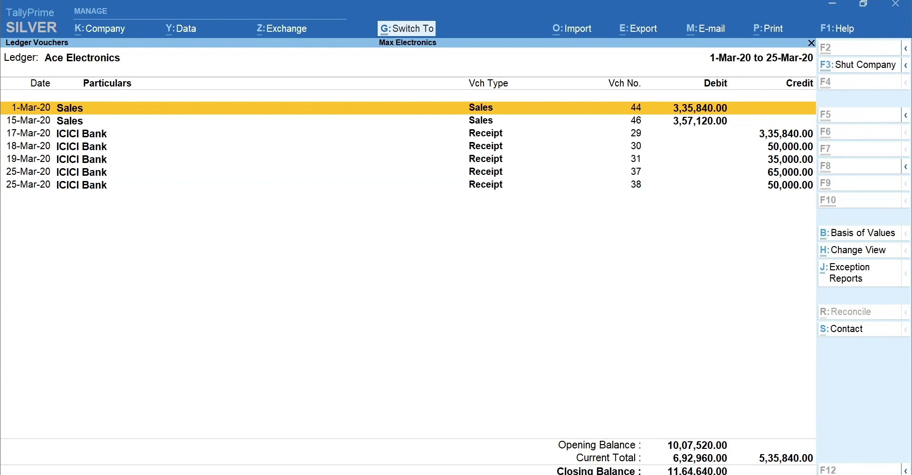
key(h)
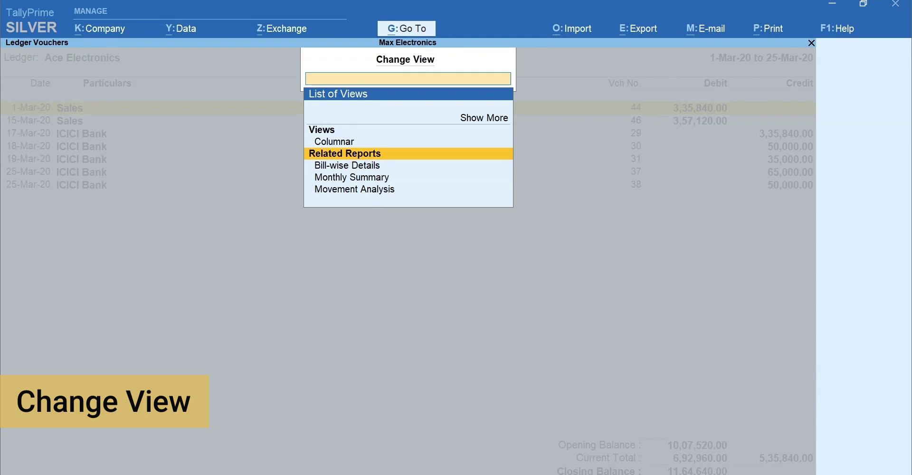
click(348, 165)
key(Return)
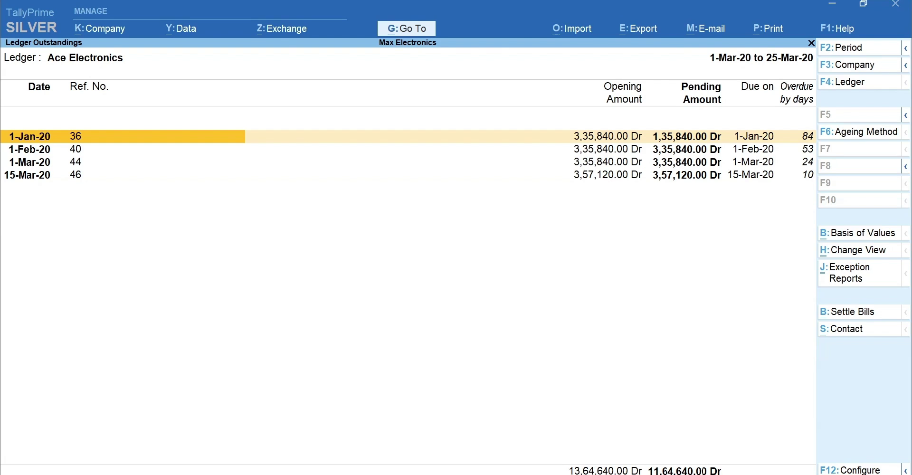
key(Escape)
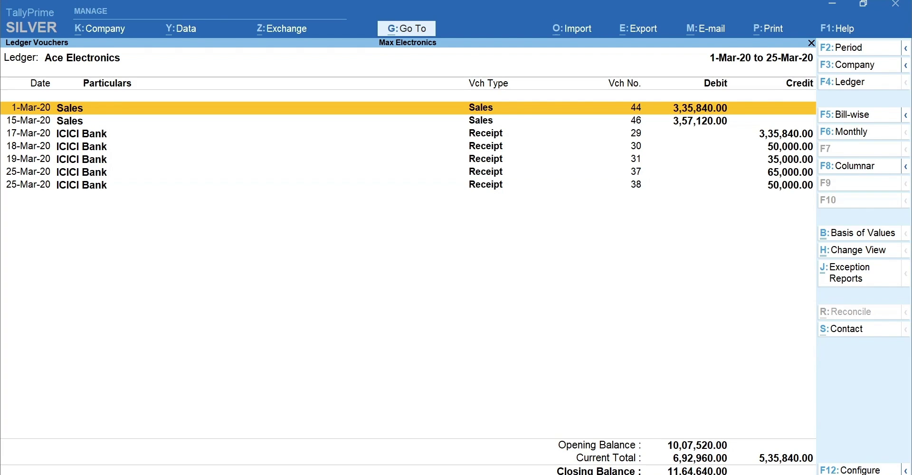
Step: Set the print report type for the Ace Electronics ledger to Confirmation of Accounts
key(ctrl)
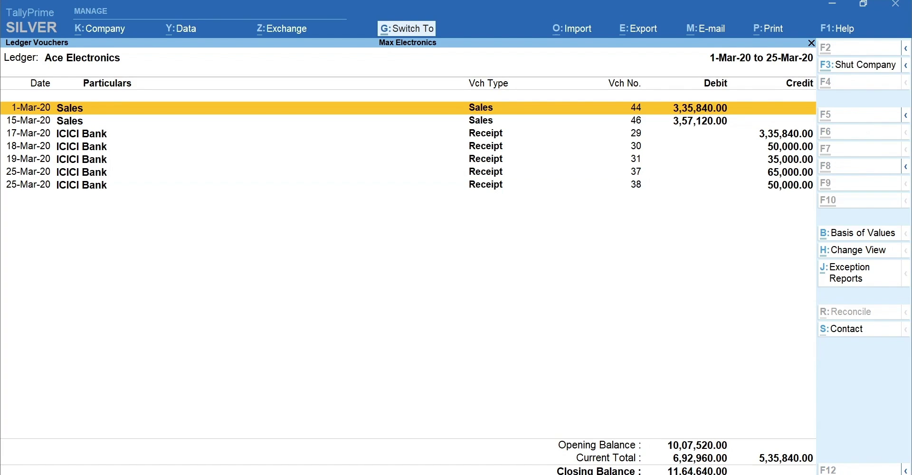
key(ctrl+p)
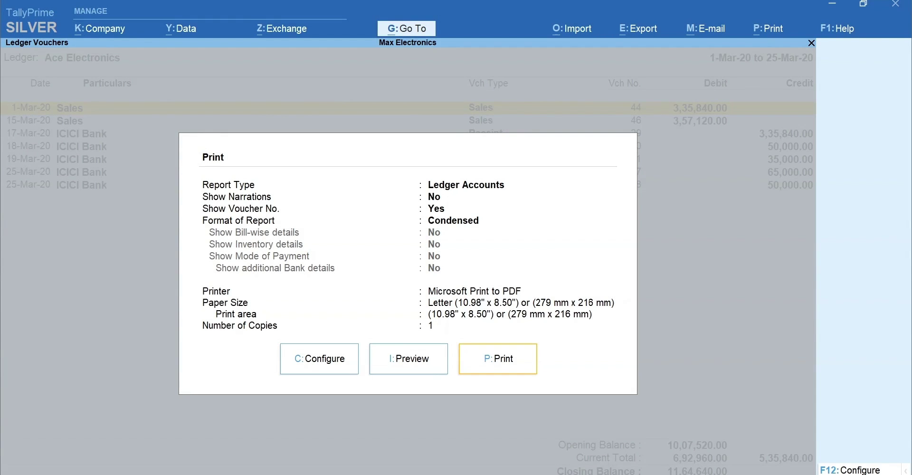
key(c)
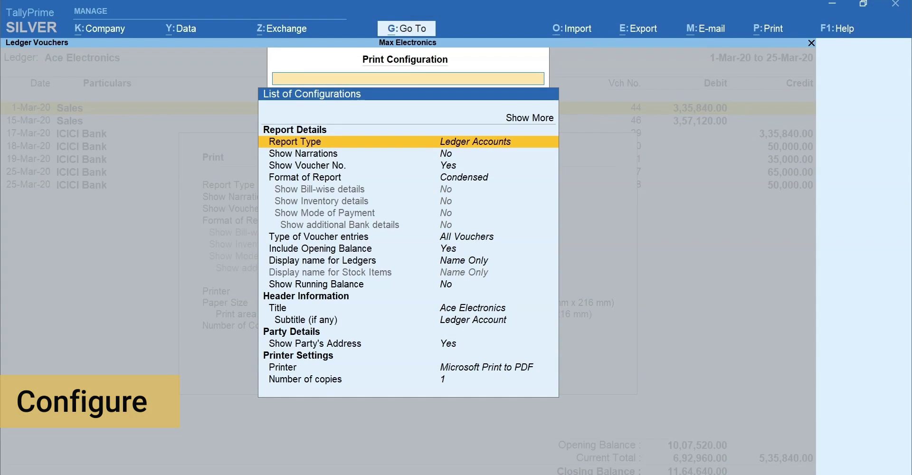
key(Return)
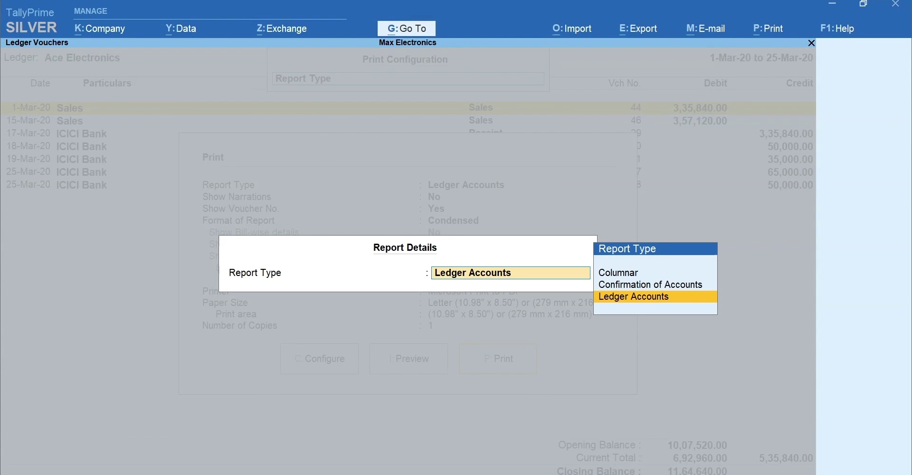
key(Up)
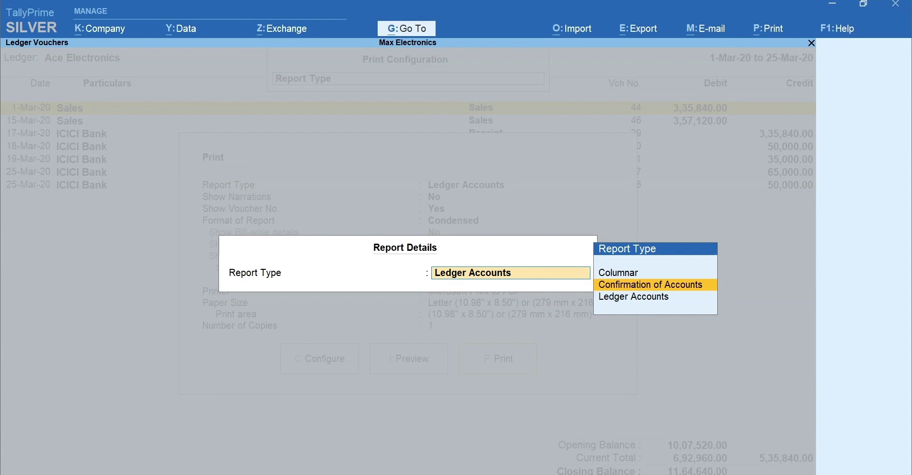
key(Return)
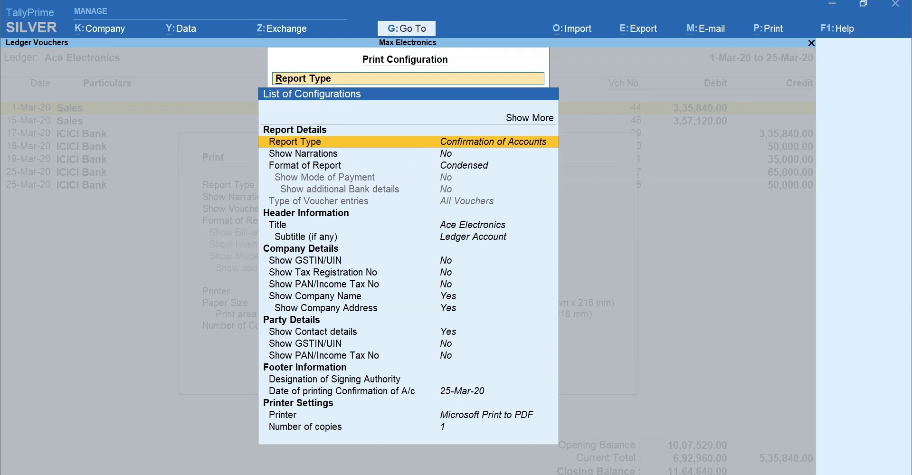
key(Escape)
Step: Preview the Confirmation of Accounts letter for Ace Electronics at enlarged size, then return to the ledger vouchers without printing
key(i)
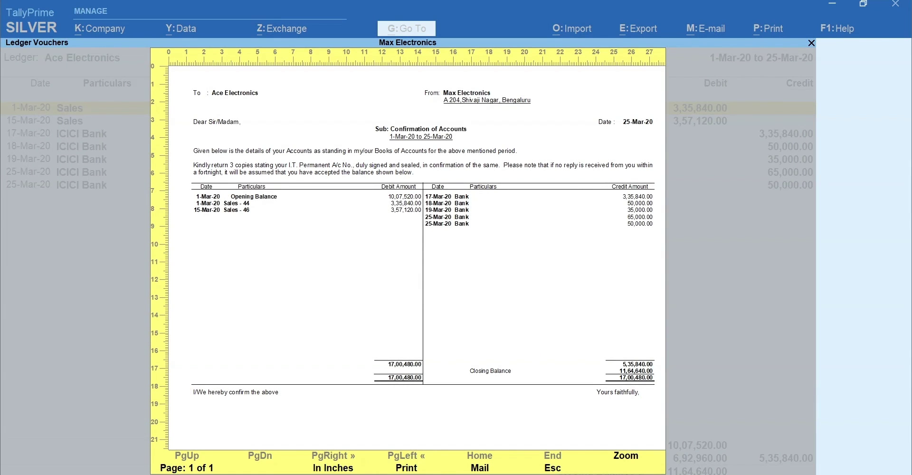
key(alt+z)
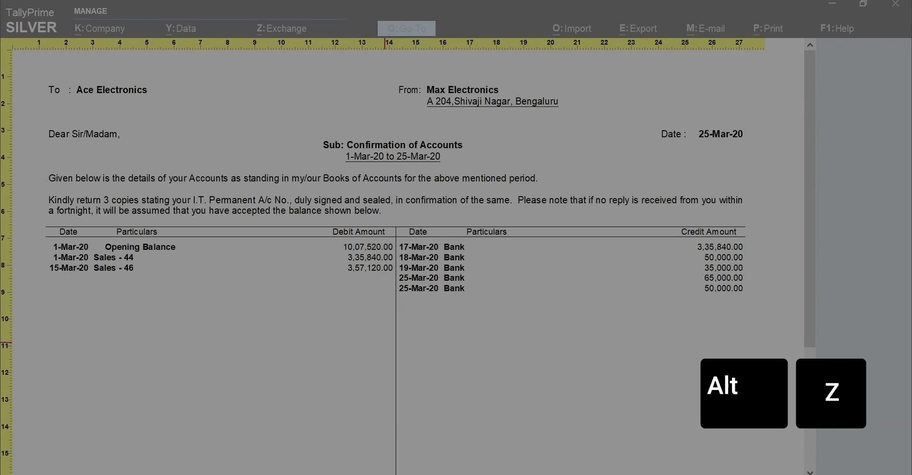
key(Escape)
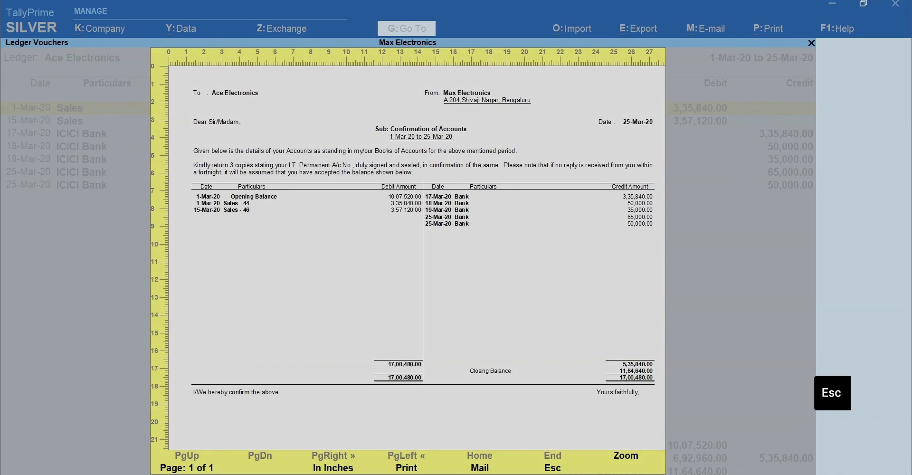
key(Escape)
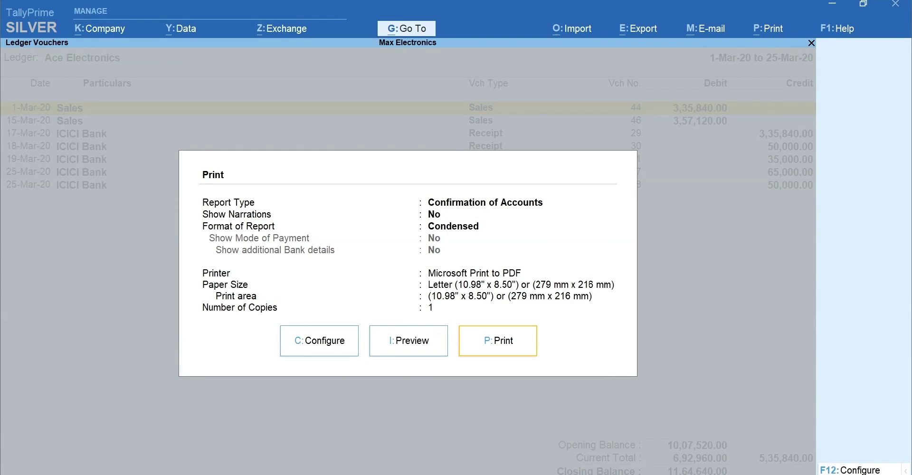
key(Escape)
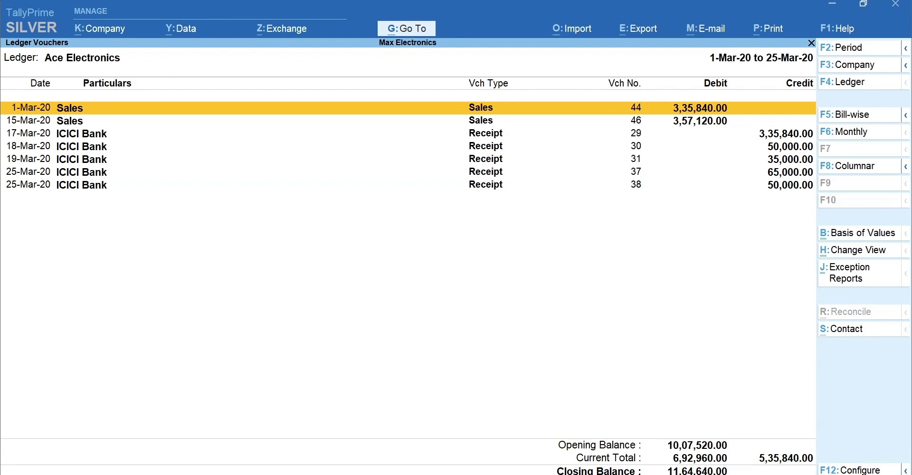
Step: View the Sales Orders exception report for Ace Electronics and return to its ledger vouchers
key(ctrl+j)
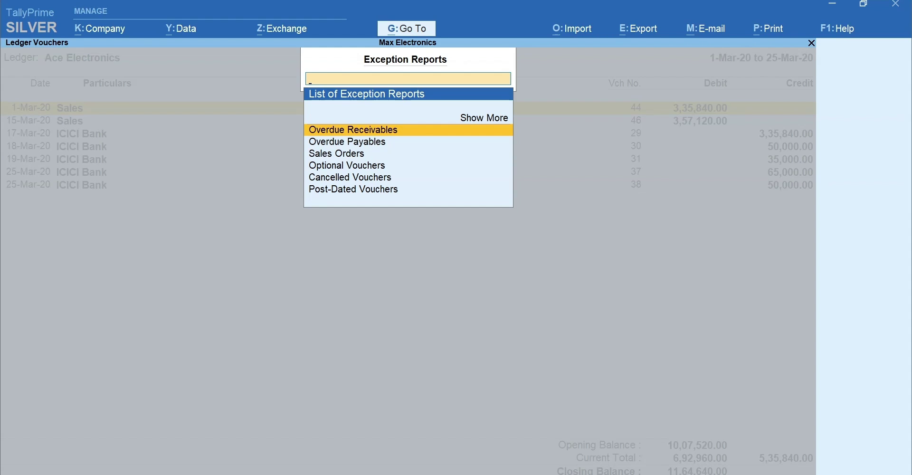
key(Down)
key(Down)
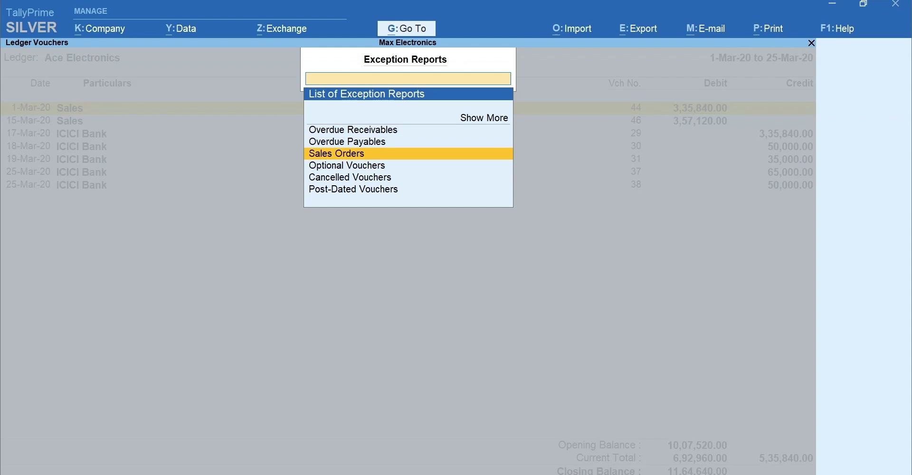
key(Return)
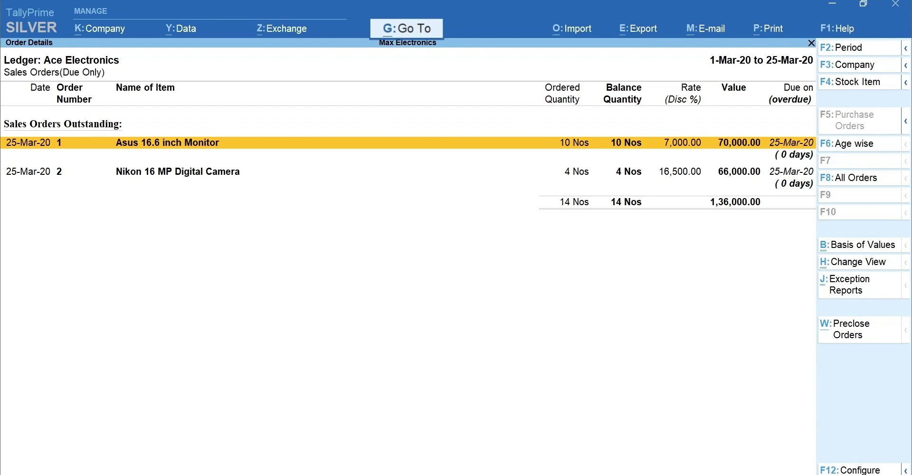
key(Escape)
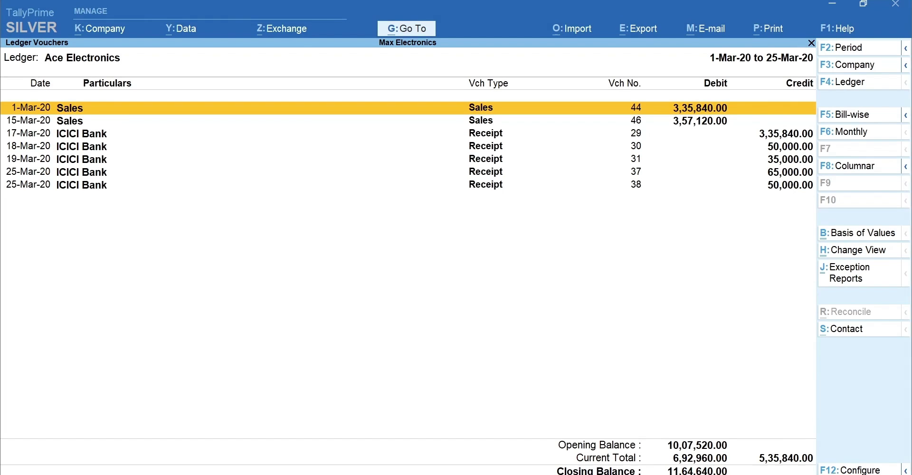
Step: Open the March sales vouchers from the Sales Register in Account Books and show the profit for each voucher
key(Escape)
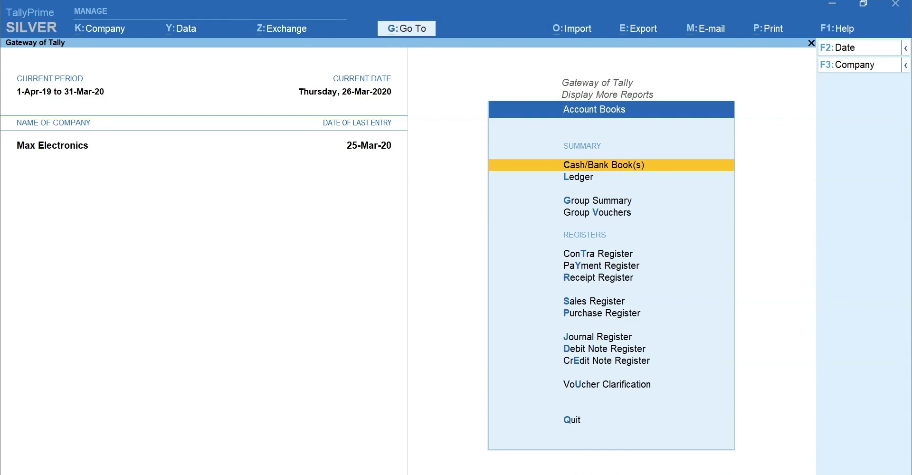
key(Down)
key(Down)
key(Down)
key(Down)
key(Down)
key(Down)
key(Down)
key(Return)
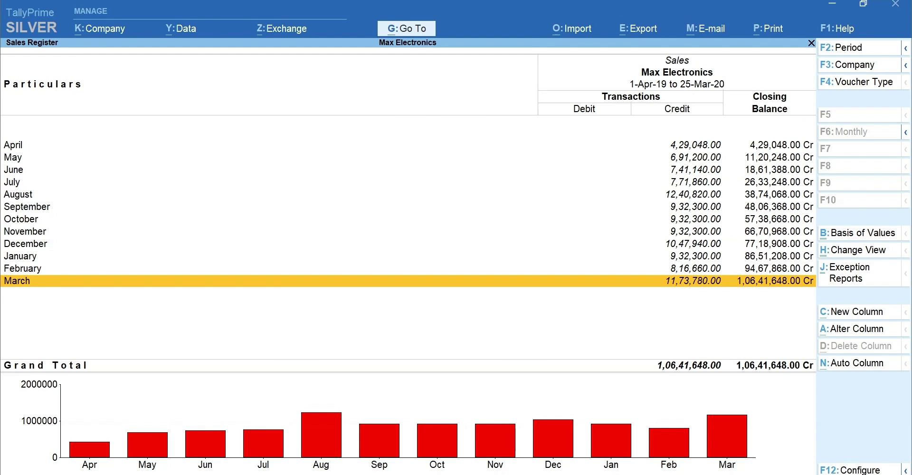
key(Return)
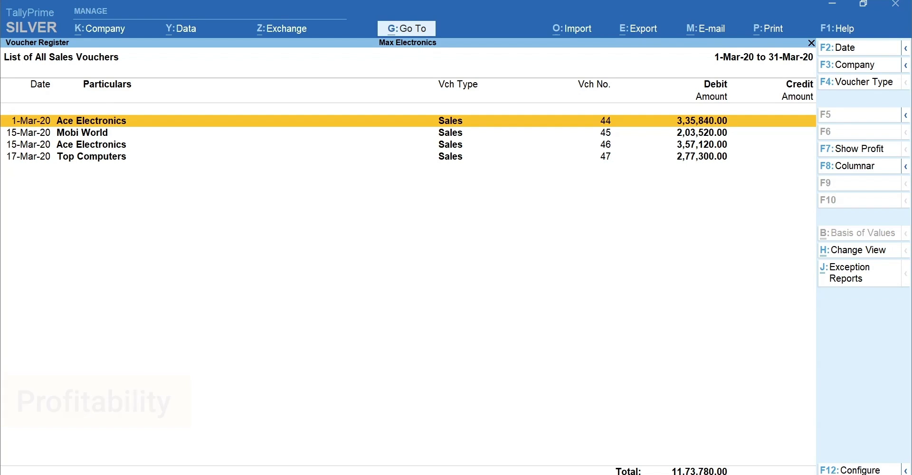
key(F7)
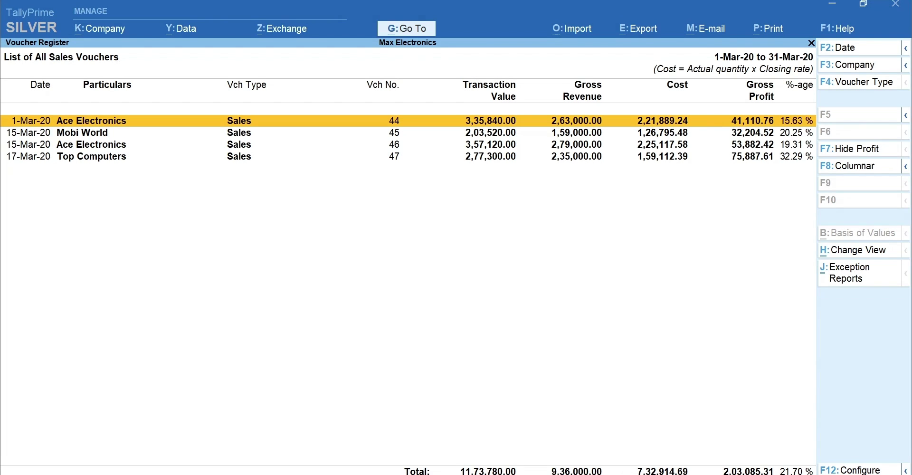
Step: Display the sales vouchers in columnar form with quantity details, rate details and item value, without alternate units, using automatic columns for all items
key(F8)
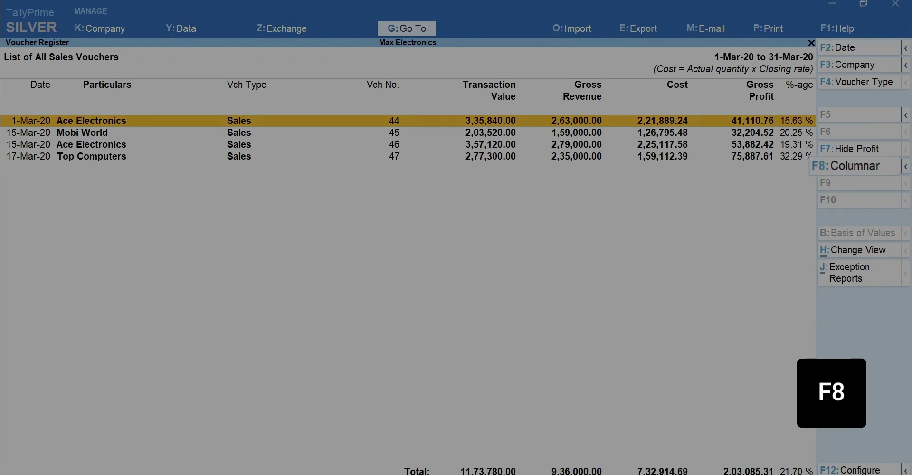
key(Down)
key(Down)
key(Down)
key(Down)
key(Down)
key(Down)
key(Down)
key(Down)
key(Down)
key(Down)
key(Down)
key(Down)
key(Down)
key(Down)
key(Down)
key(Down)
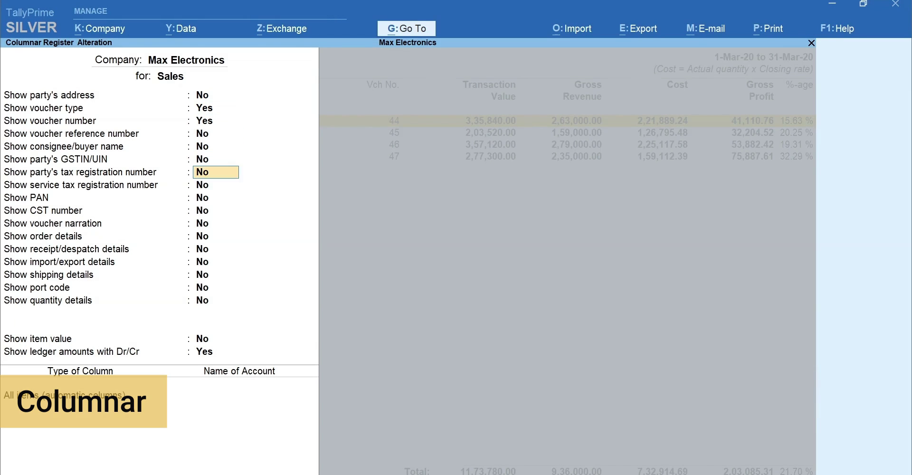
key(y)
key(n)
key(y)
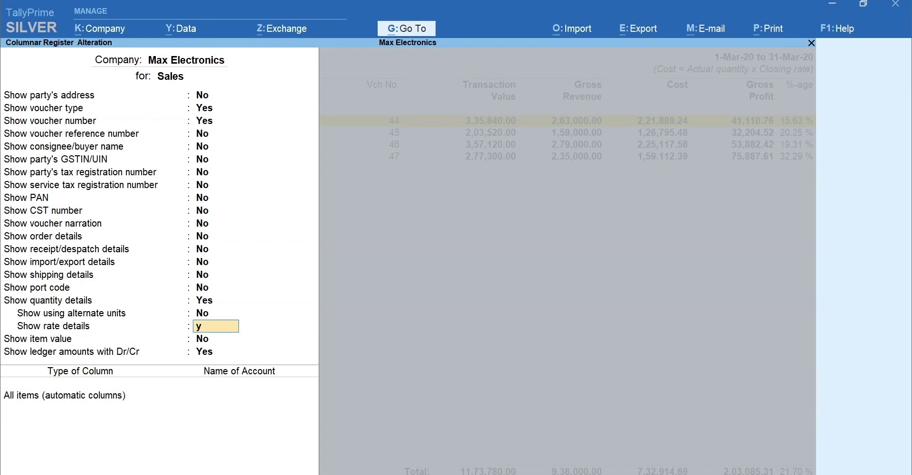
key(y)
key(Return)
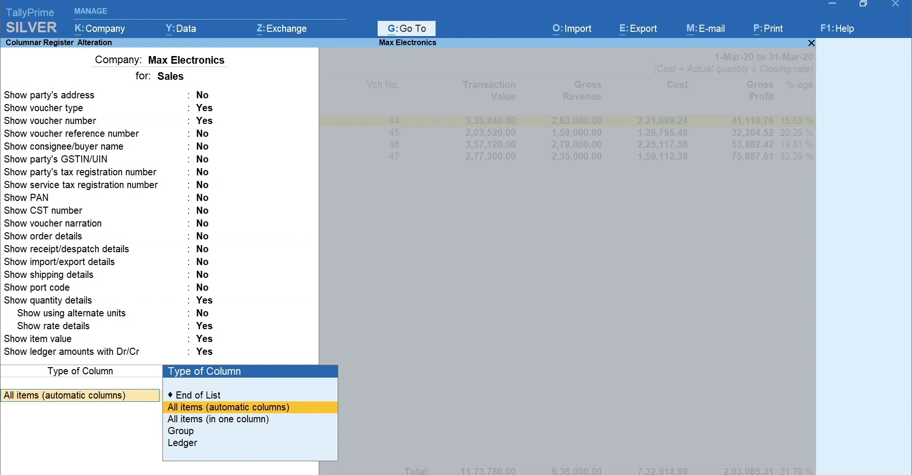
key(Return)
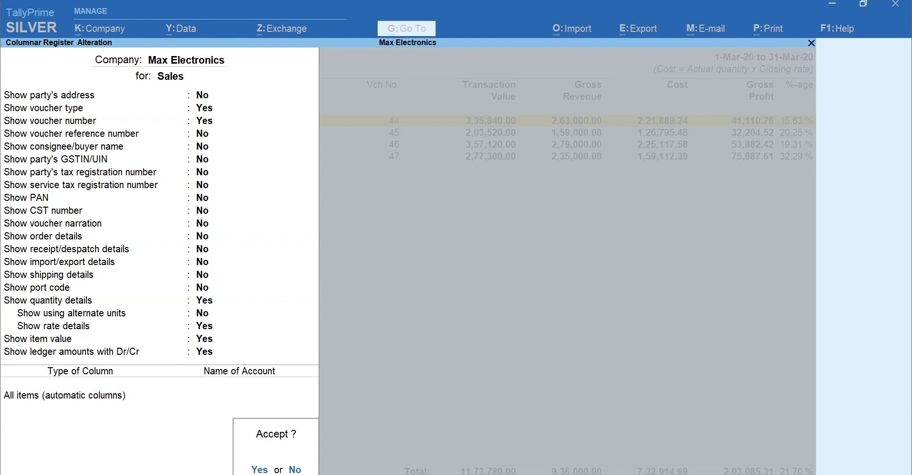
key(y)
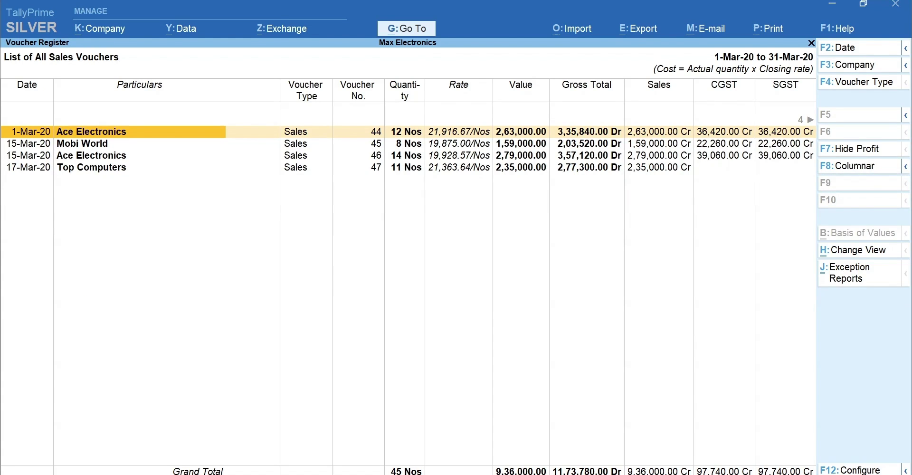
Step: Examine the columnar sales register across to the IGST column and with item details expanded, then return to Account Books
key(Right)
key(Right)
key(Right)
key(Right)
key(Right)
key(Right)
key(Right)
key(Right)
key(Right)
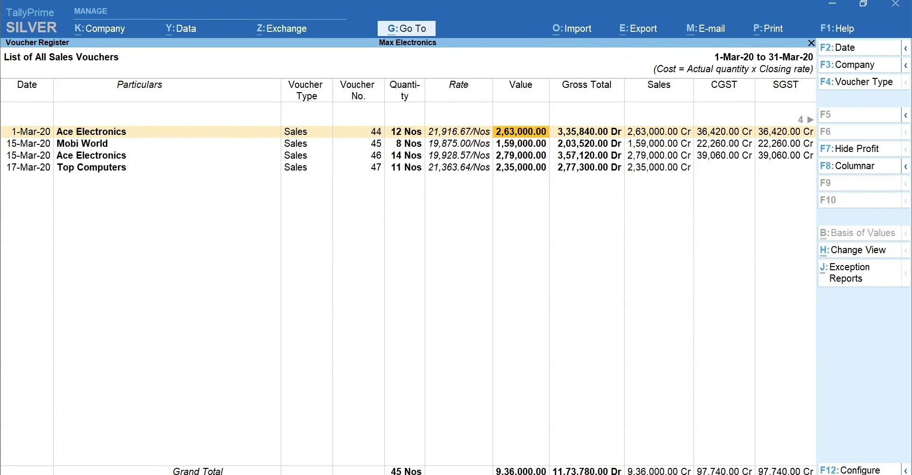
key(alt+F5)
key(Right)
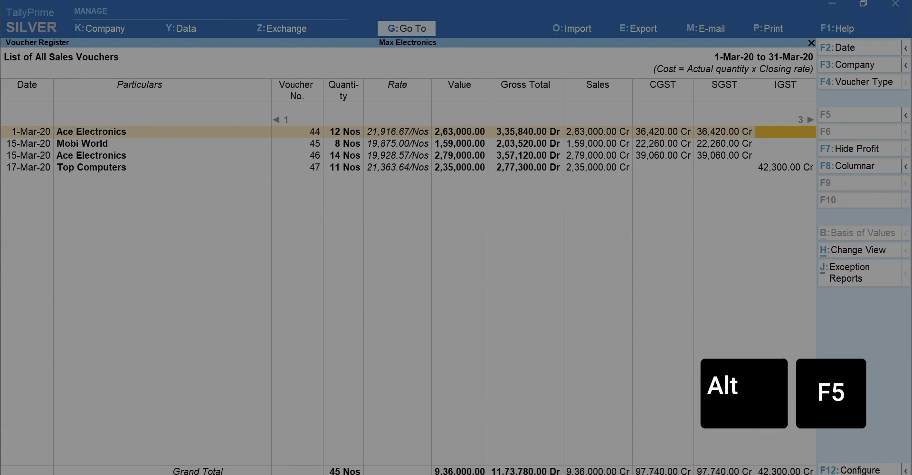
key(alt+F5)
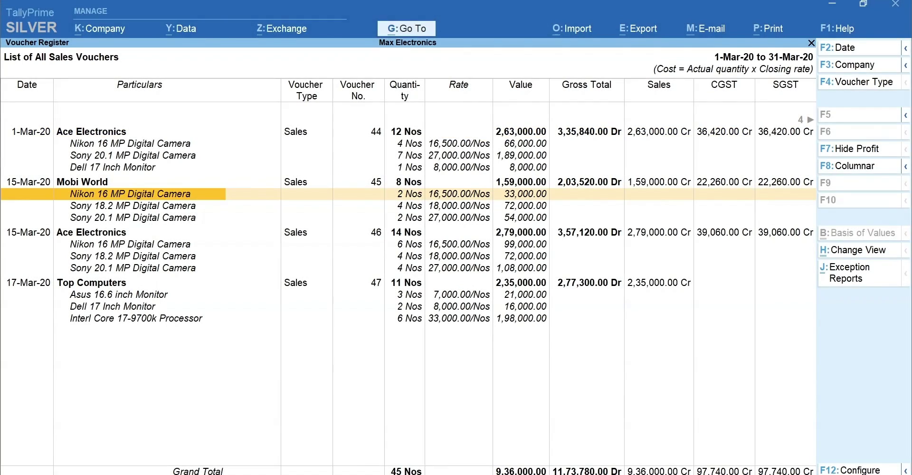
key(Escape)
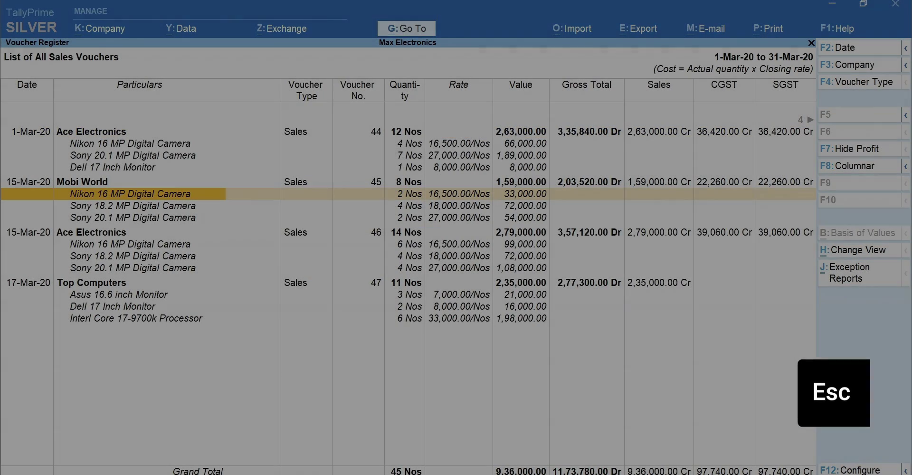
key(Escape)
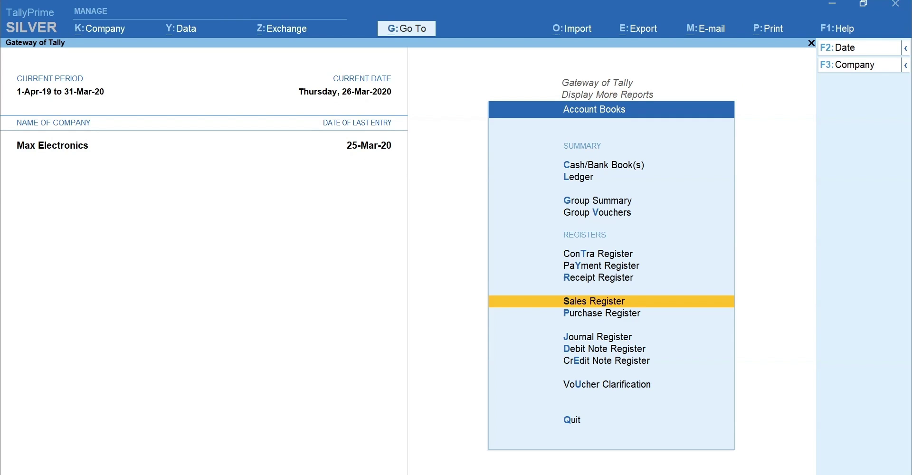
key(Down)
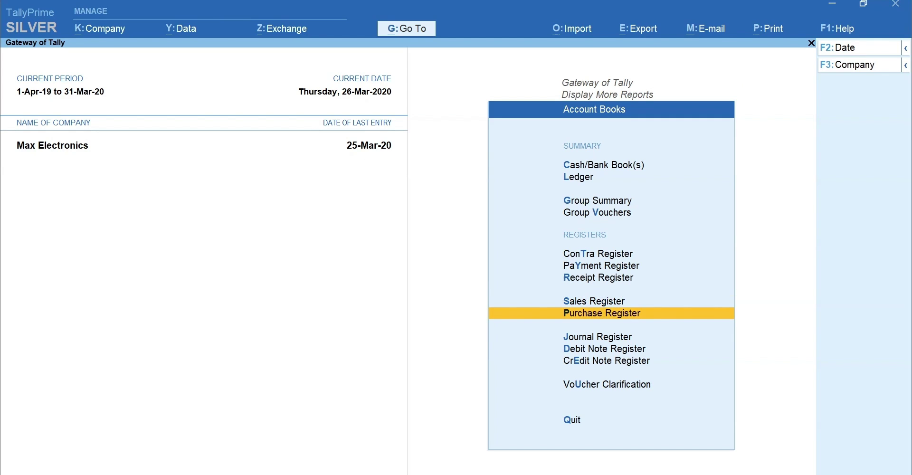
key(Down)
key(Down)
key(Down)
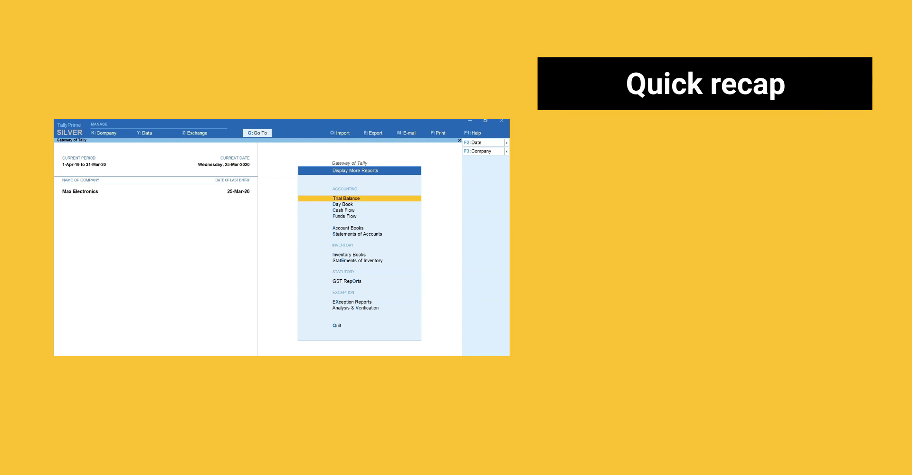
key(Down)
key(Down)
key(Down)
key(Down)
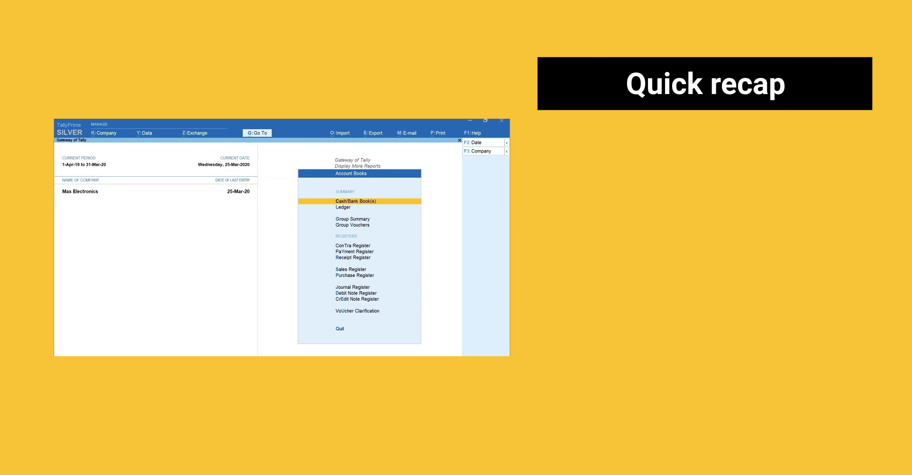
key(Return)
key(Return)
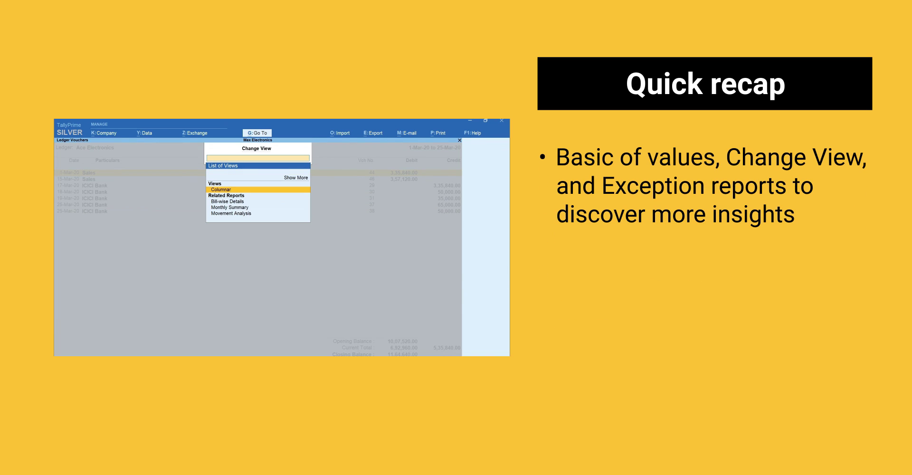
key(Down)
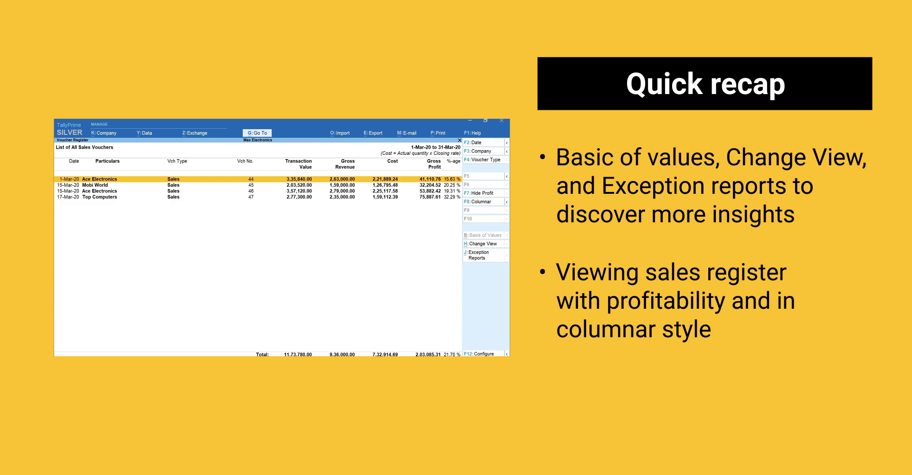
key(F8)
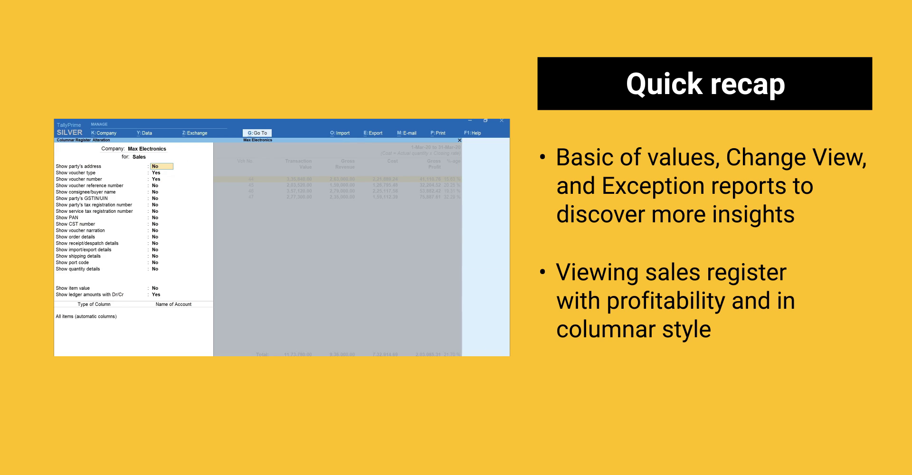
key(Down)
key(Down)
key(Down)
key(Down)
key(Down)
key(Down)
key(Down)
key(Down)
key(Down)
key(Down)
key(Down)
key(Down)
key(Down)
key(Down)
key(Down)
key(Down)
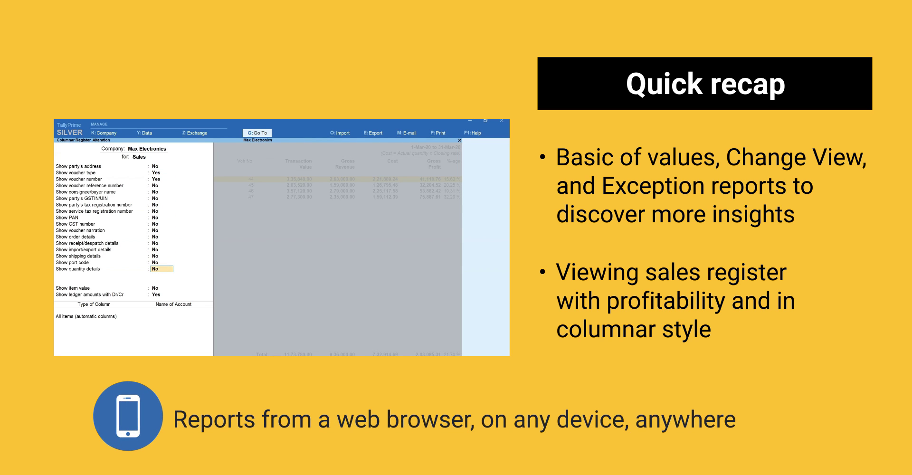
key(y)
key(Return)
key(Return)
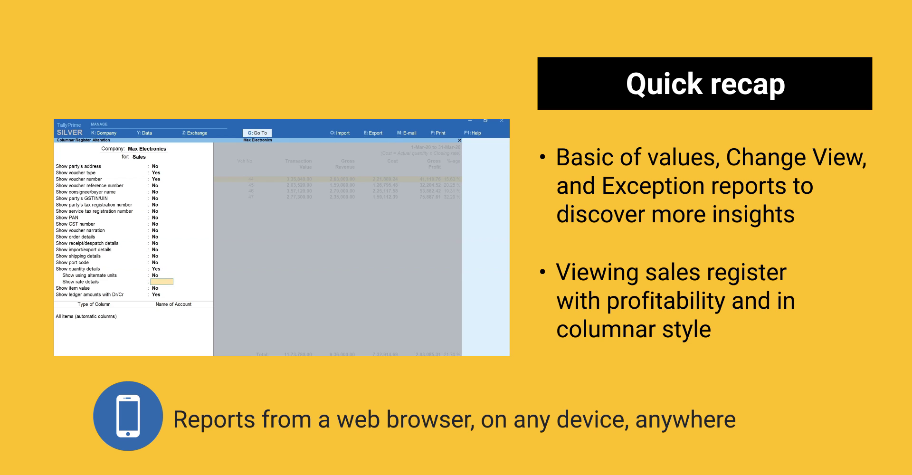